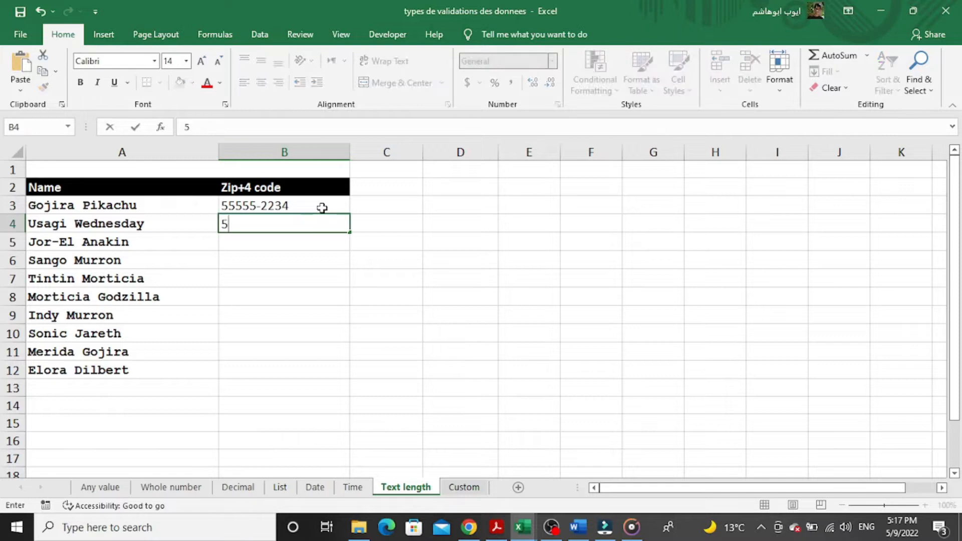
Enter the Zip+4 codes 5545-1234 in B4 and 22113-5661 in B5.
{"action": "type", "text": "1234"}
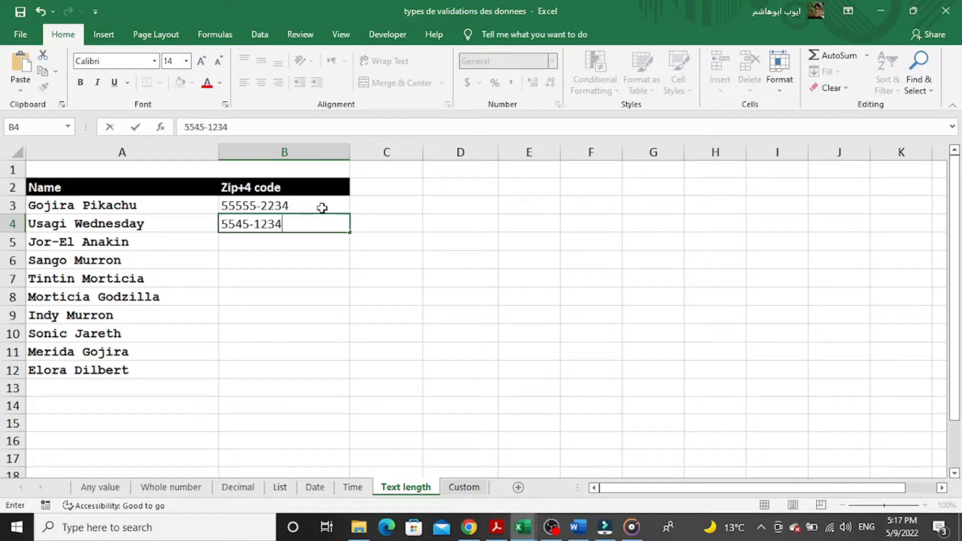
{"action": "key", "text": "Return"}
{"action": "type", "text": "22"}
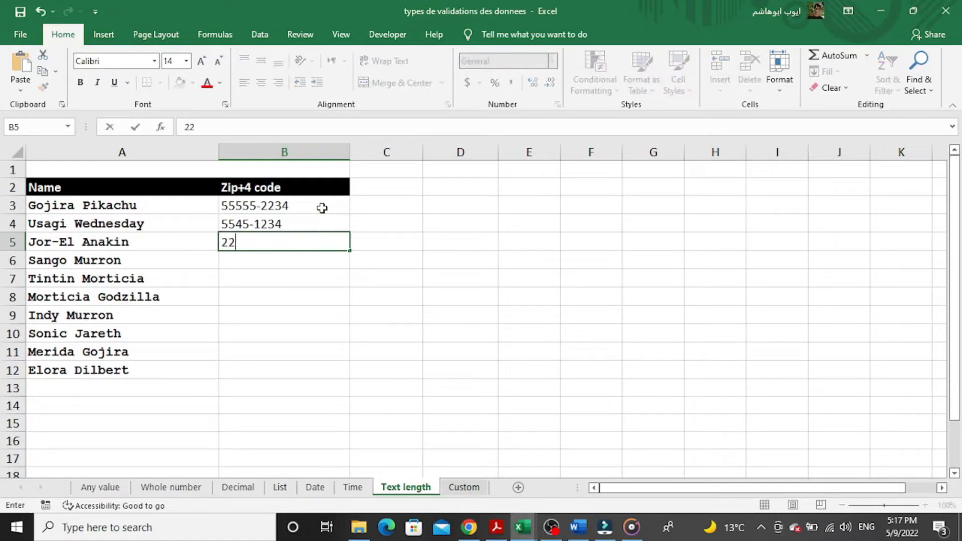
{"action": "type", "text": "113-566"}
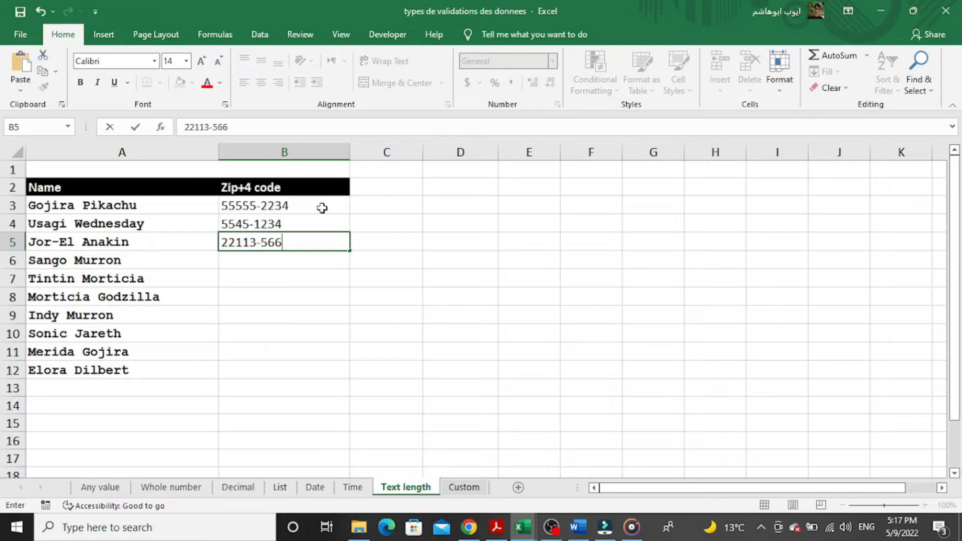
{"action": "type", "text": "1"}
{"action": "key", "text": "Return"}
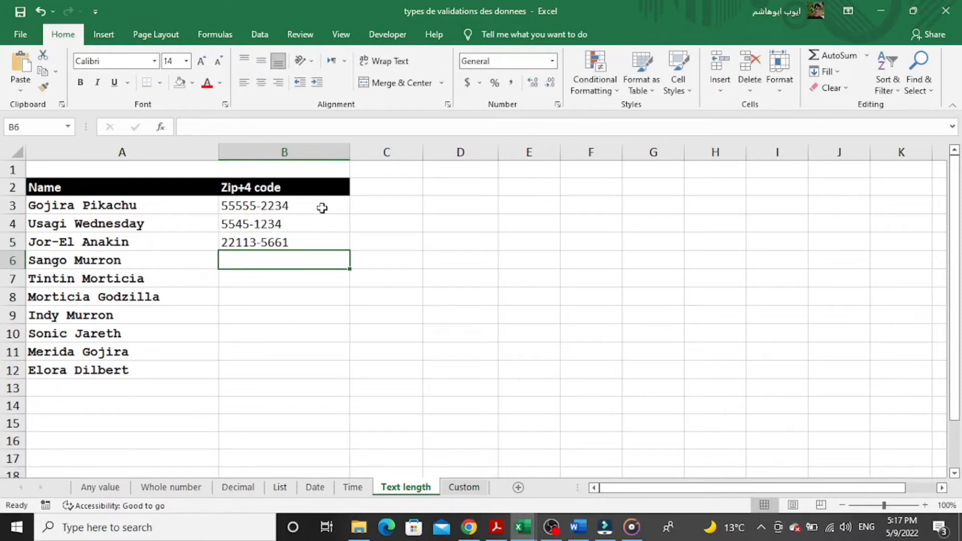
Delete the codes in B4, B3 and B5, leaving B3:B12 empty and selected.
{"action": "left_click", "coordinate": [283, 224]}
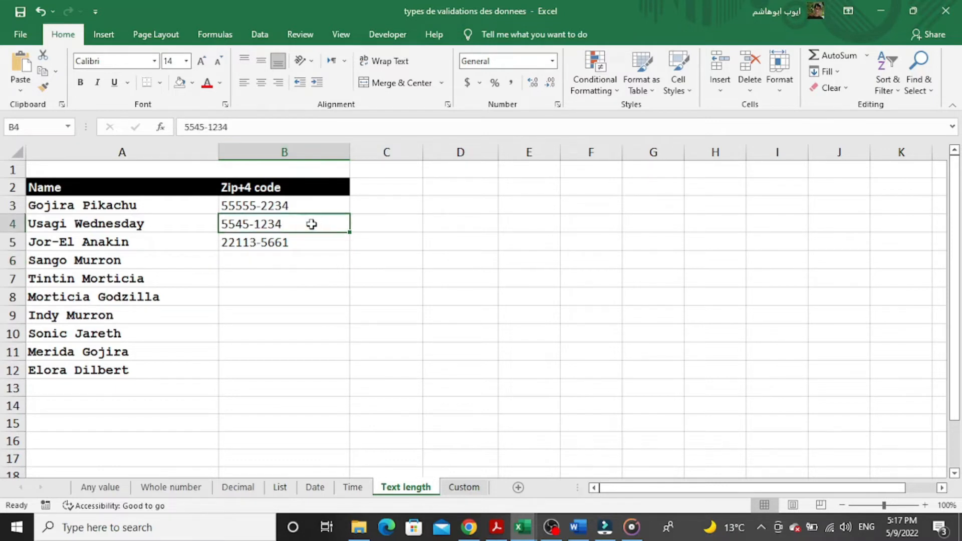
{"action": "key", "text": "BackSpace"}
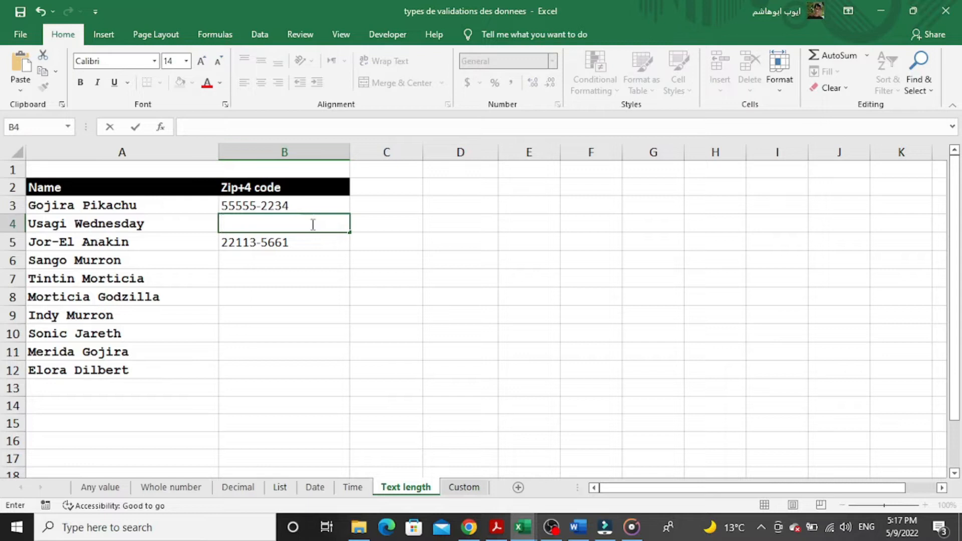
{"action": "type", "text": "a"}
{"action": "key", "text": "BackSpace"}
{"action": "left_click", "coordinate": [279, 260]}
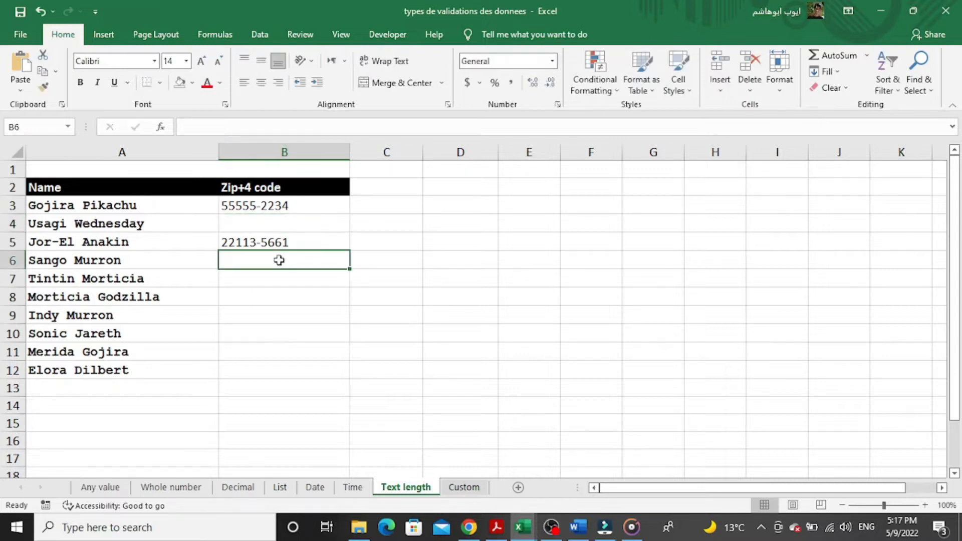
{"action": "left_click_drag", "start_coordinate": [242, 202], "coordinate": [253, 364]}
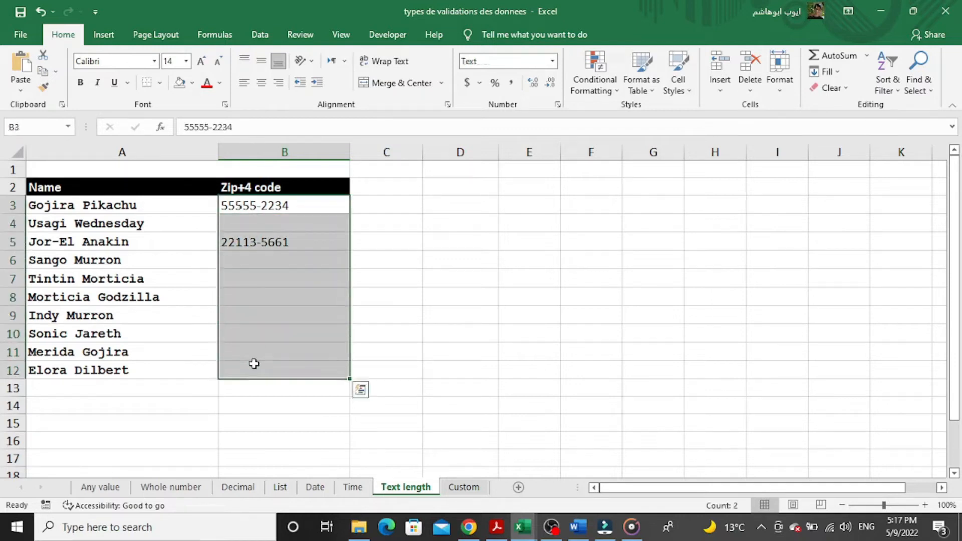
{"action": "key", "text": "BackSpace"}
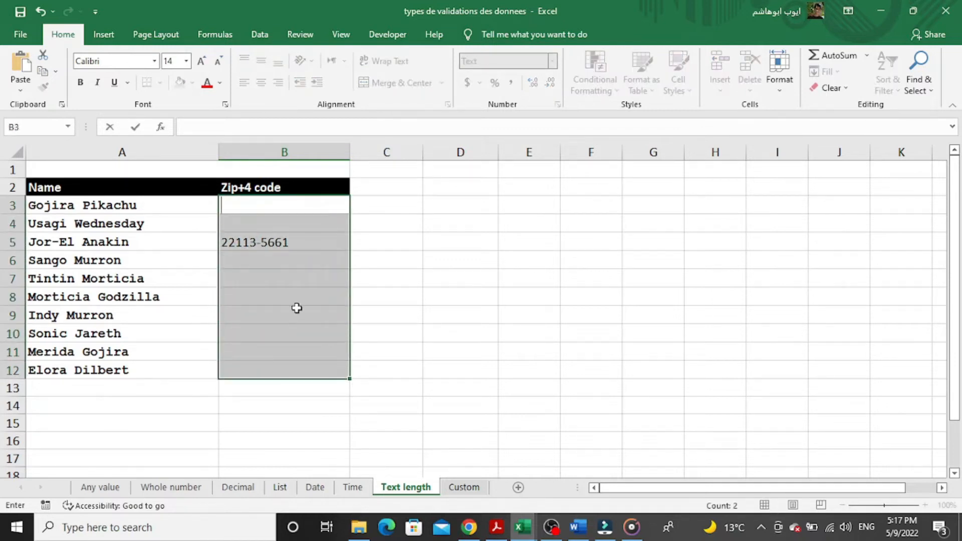
{"action": "left_click", "coordinate": [258, 240]}
{"action": "key", "text": "Delete"}
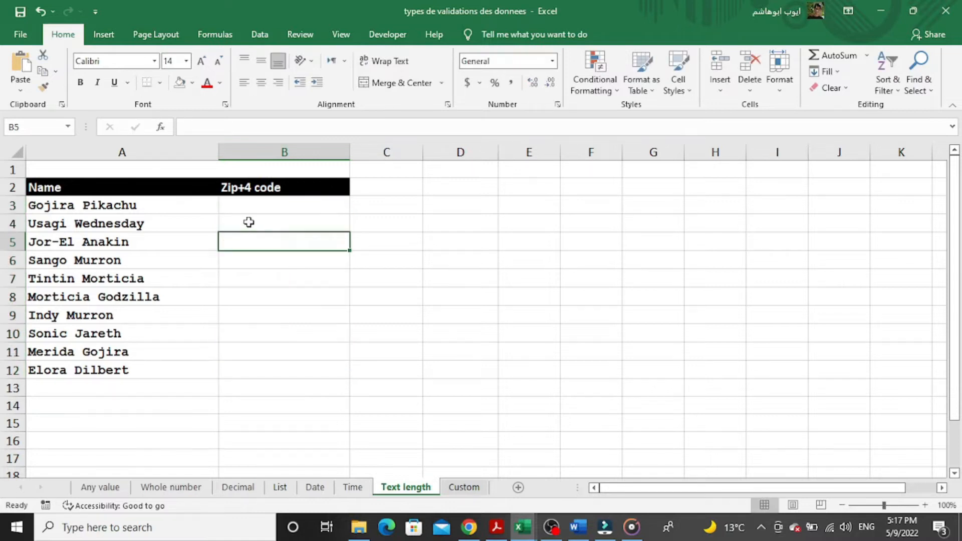
{"action": "left_click_drag", "start_coordinate": [243, 212], "coordinate": [247, 366]}
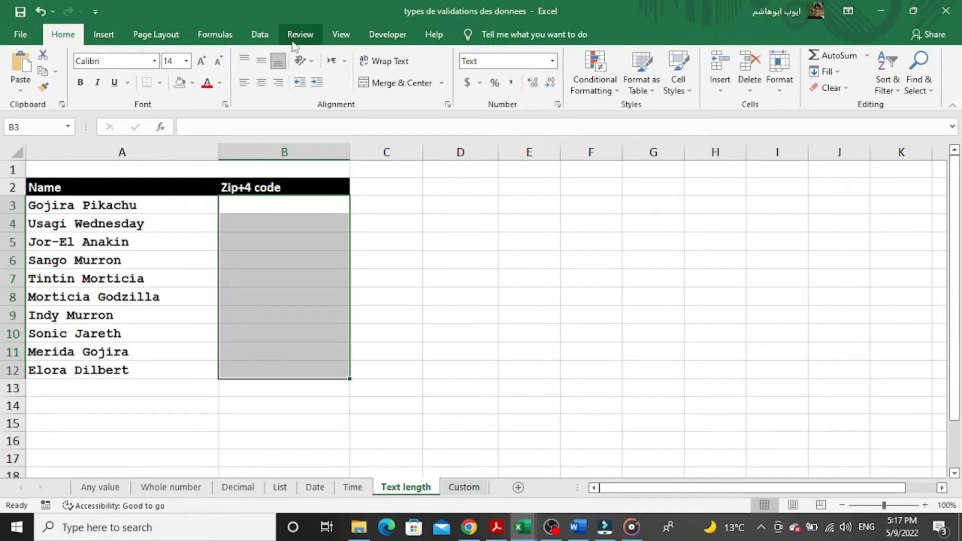
Add a Data Validation rule to B3:B12: Text length equal to 10.
{"action": "left_click", "coordinate": [266, 39]}
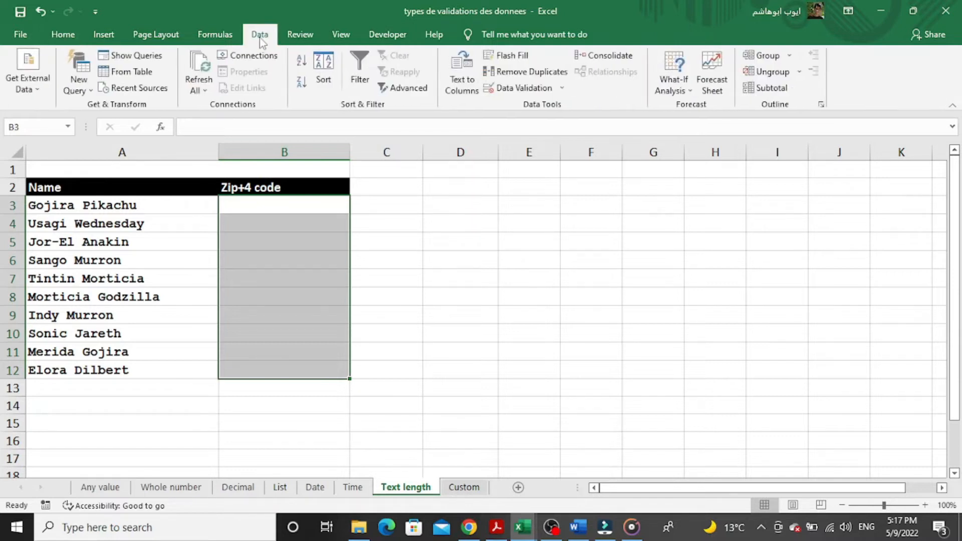
{"action": "left_click", "coordinate": [523, 88]}
{"action": "left_click", "coordinate": [403, 242]}
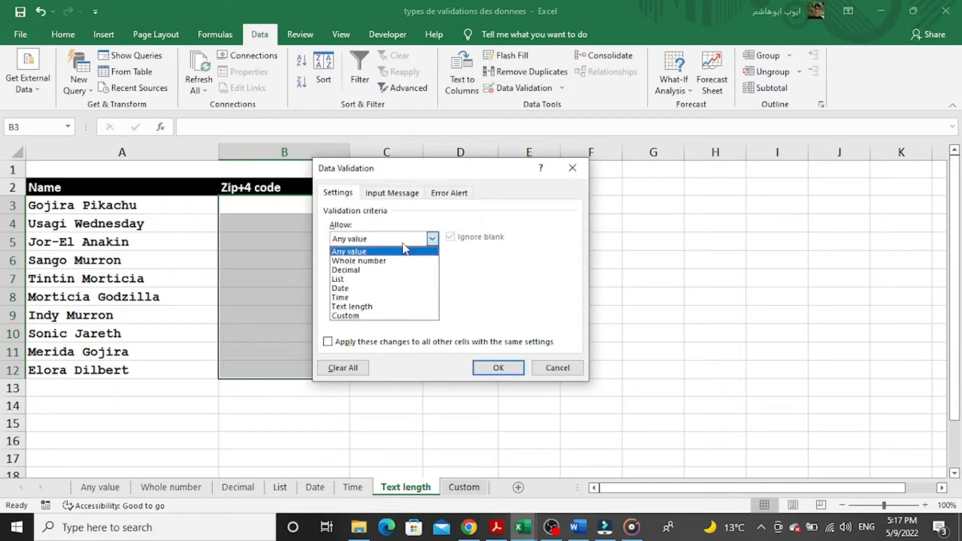
{"action": "left_click", "coordinate": [365, 307]}
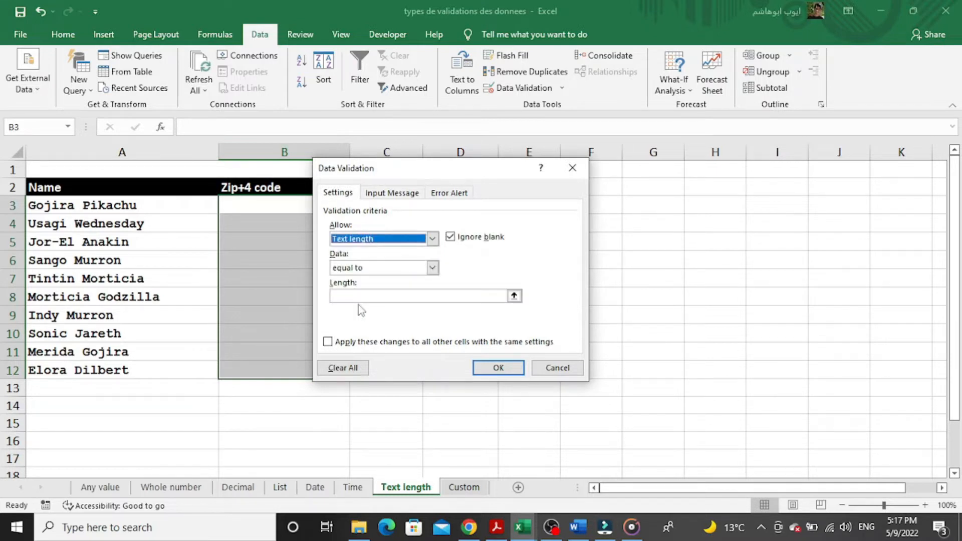
{"action": "left_click", "coordinate": [405, 276]}
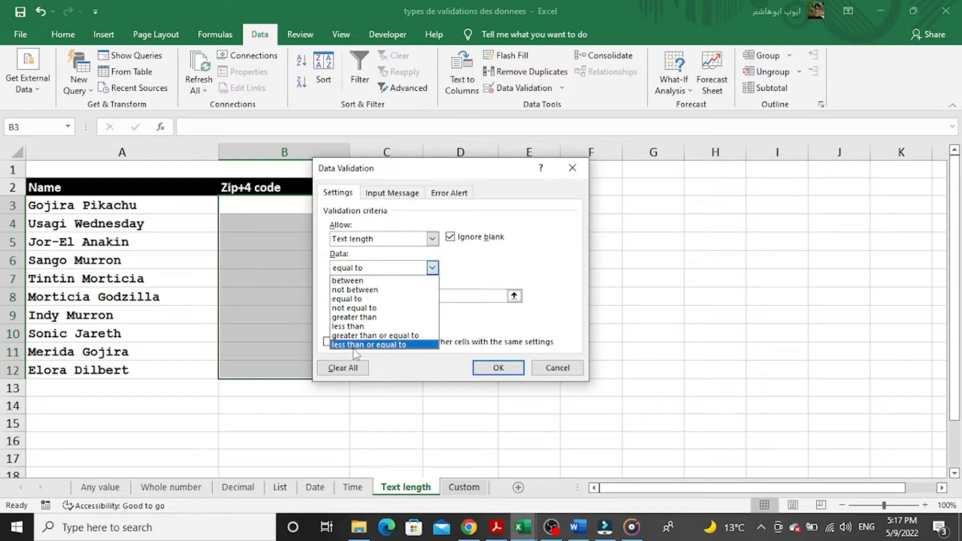
{"action": "left_click", "coordinate": [355, 299]}
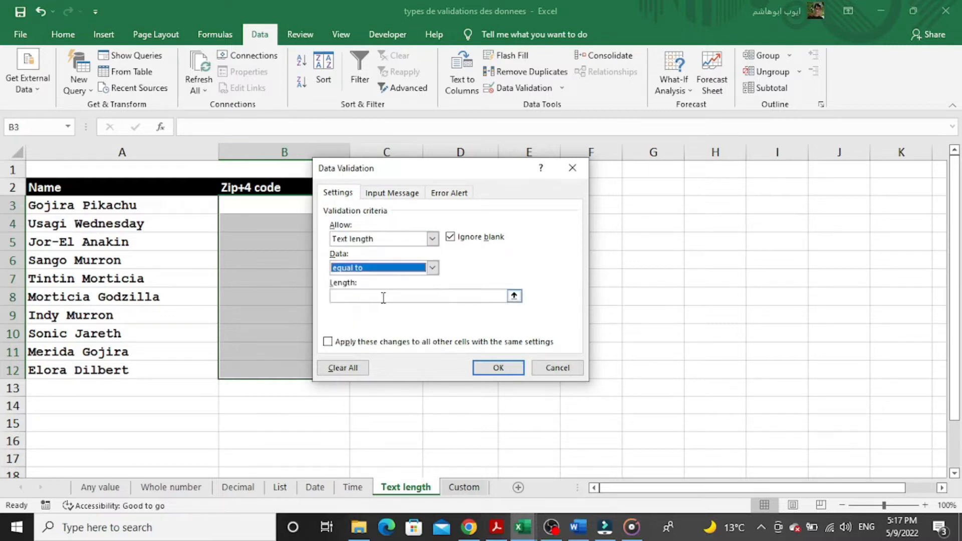
{"action": "left_click", "coordinate": [383, 298]}
{"action": "type", "text": "10"}
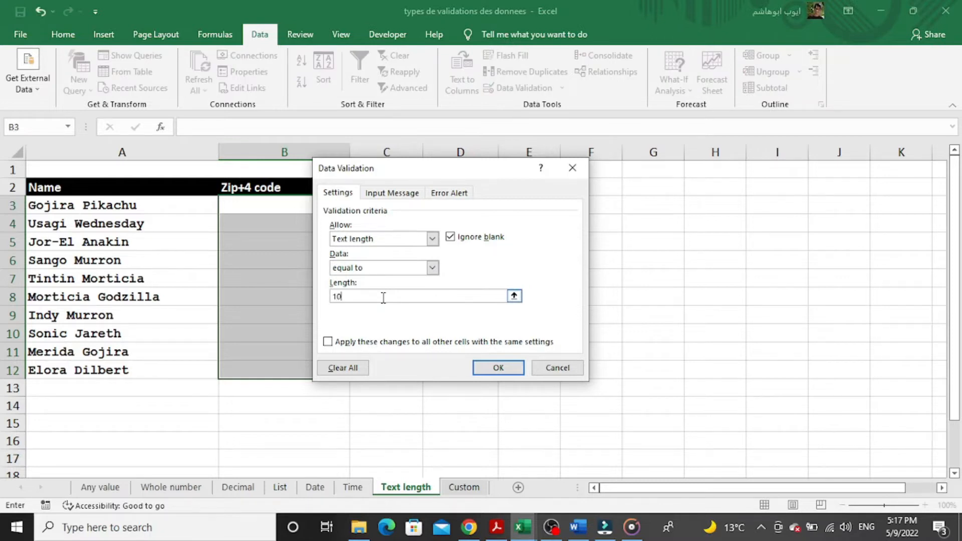
{"action": "left_click", "coordinate": [479, 367]}
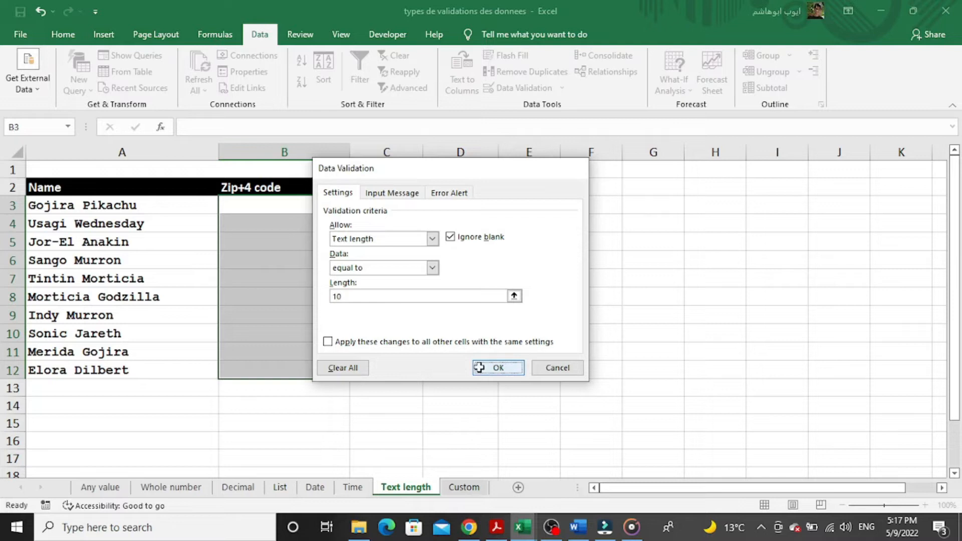
{"action": "left_click", "coordinate": [304, 211]}
Enter 54431-1234 in B3, then correct the rejected 5555-1929 in B4 to 55558-1929.
{"action": "type", "text": "54431-123"}
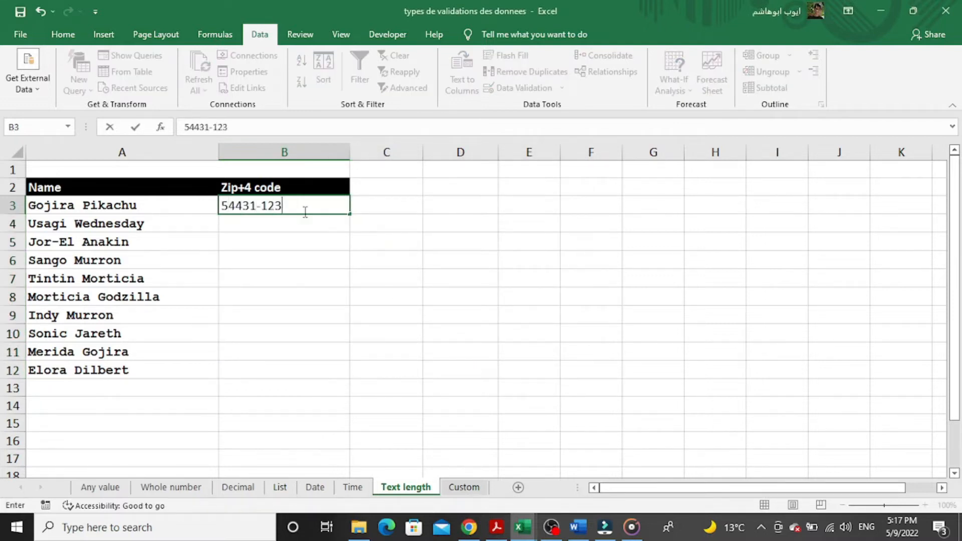
{"action": "type", "text": "4"}
{"action": "key", "text": "Return"}
{"action": "type", "text": "5555-1929"}
{"action": "key", "text": "Return"}
{"action": "key", "text": "Return"}
{"action": "left_click", "coordinate": [308, 222]}
{"action": "key", "text": "Left"}
{"action": "key", "text": "Left"}
{"action": "key", "text": "Left"}
{"action": "key", "text": "Left"}
{"action": "key", "text": "Left"}
{"action": "type", "text": "8"}
{"action": "key", "text": "Right"}
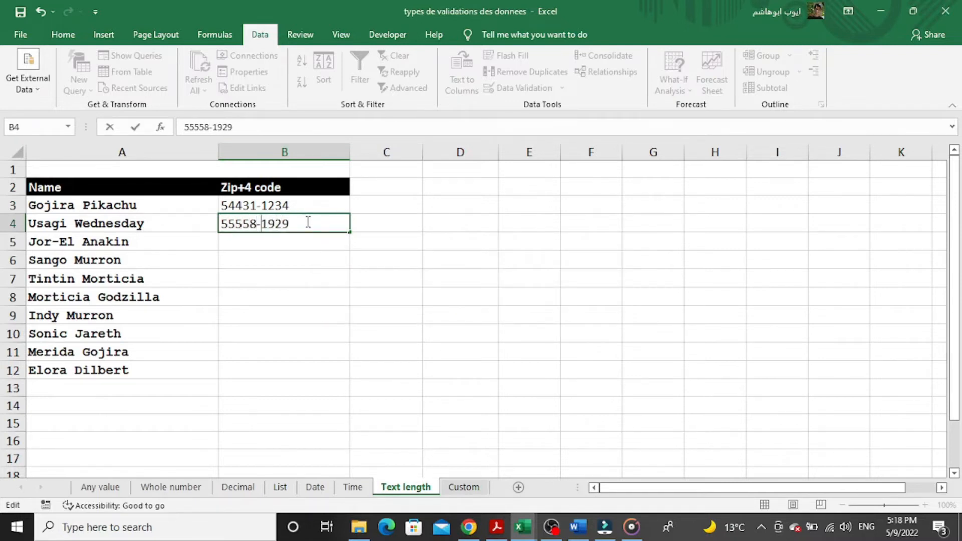
{"action": "key", "text": "Return"}
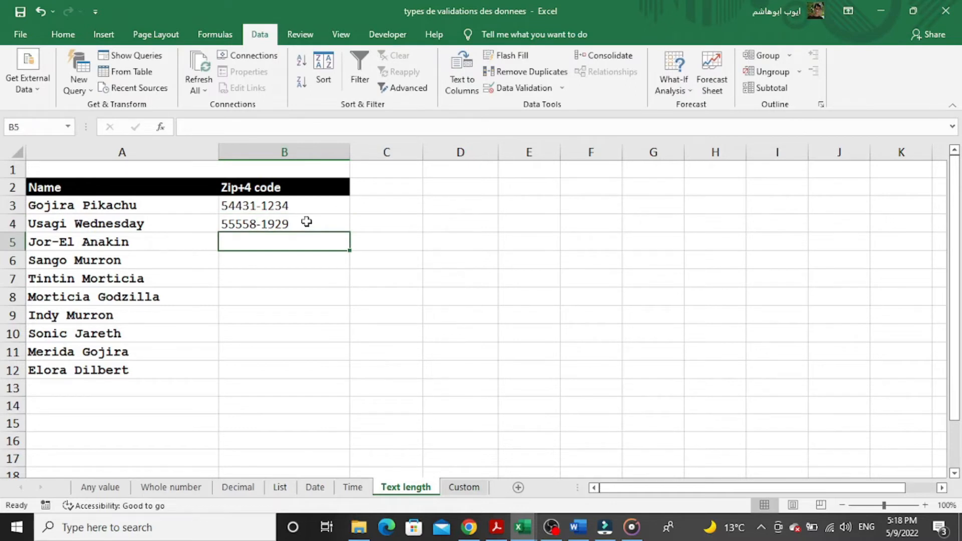
{"action": "type", "text": "566612-10"}
{"action": "type", "text": "01"}
{"action": "key", "text": "Return"}
{"action": "key", "text": "Return"}
{"action": "left_click", "coordinate": [258, 241]}
{"action": "key", "text": "BackSpace"}
{"action": "key", "text": "BackSpace"}
{"action": "type", "text": "--"}
{"action": "key", "text": "Return"}
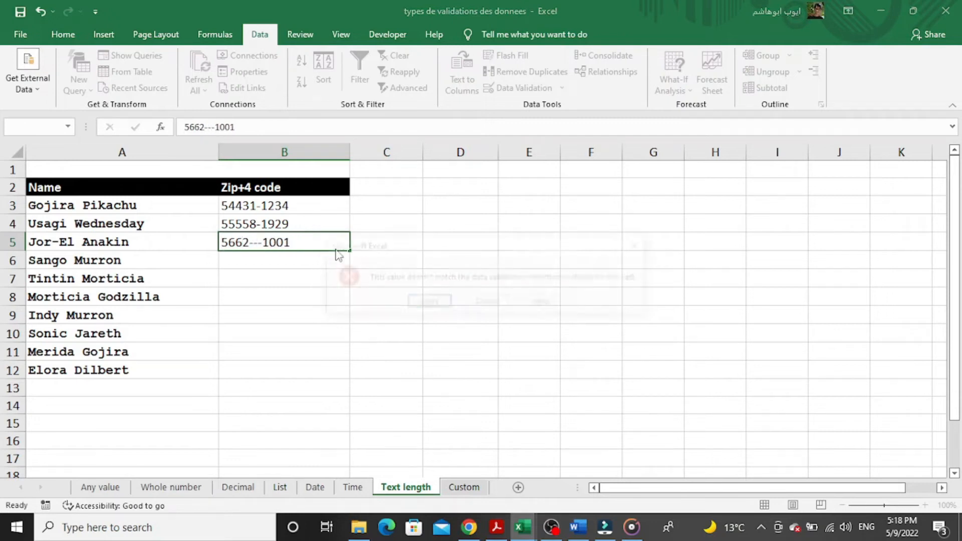
{"action": "key", "text": "Return"}
{"action": "left_click", "coordinate": [262, 241]}
{"action": "key", "text": "BackSpace"}
{"action": "key", "text": "Return"}
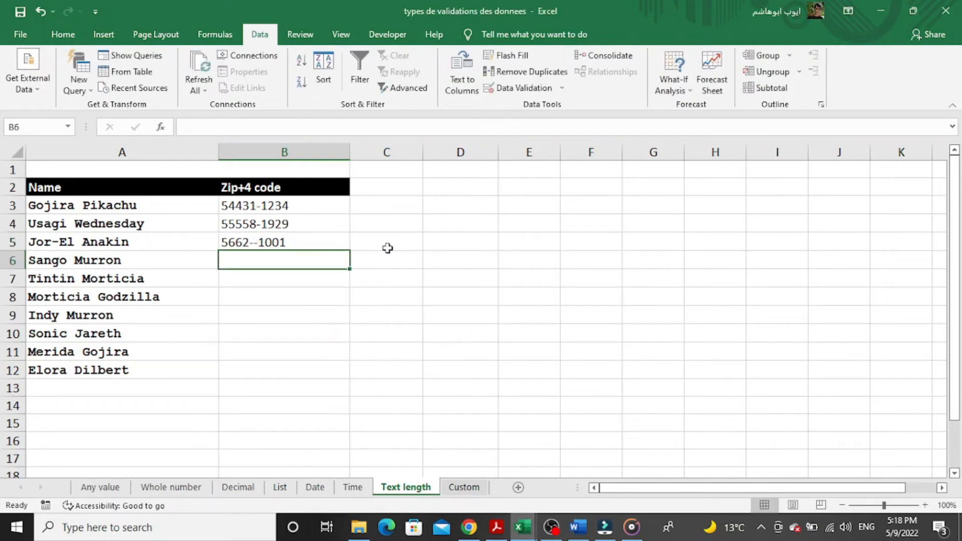
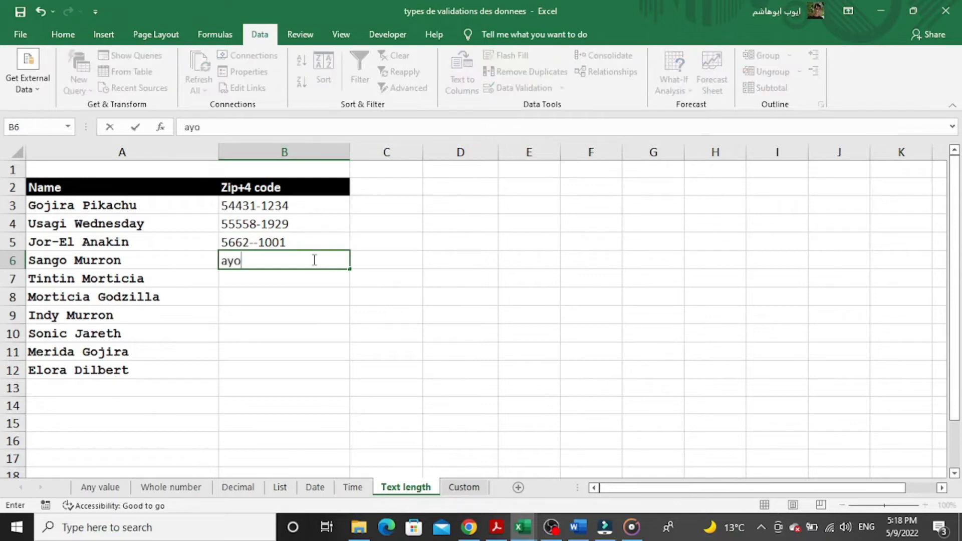
Shorten a rejected 11-character name in B6 to 10 characters by removing its space.
{"action": "key", "text": "Return"}
{"action": "key", "text": "Return"}
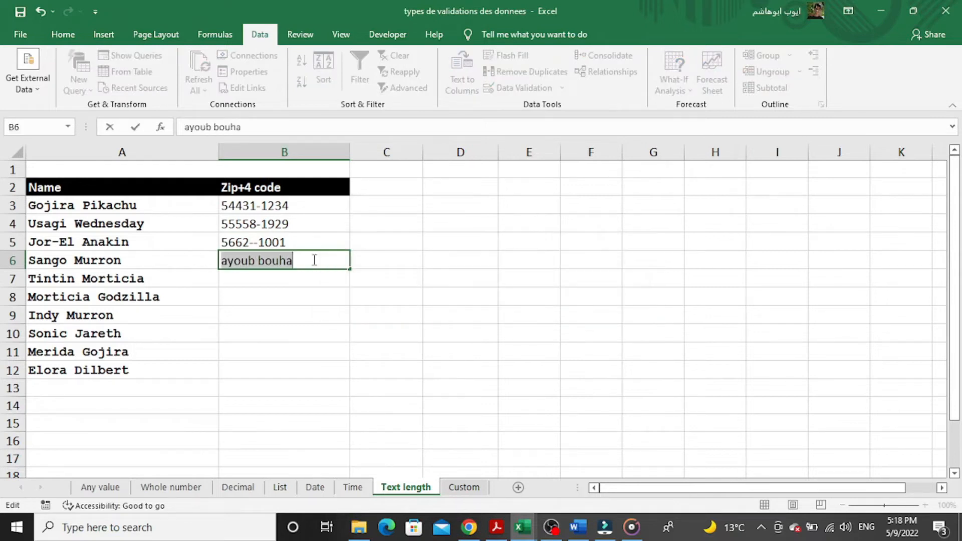
{"action": "left_click", "coordinate": [260, 261]}
{"action": "key", "text": "BackSpace"}
{"action": "key", "text": "Return"}
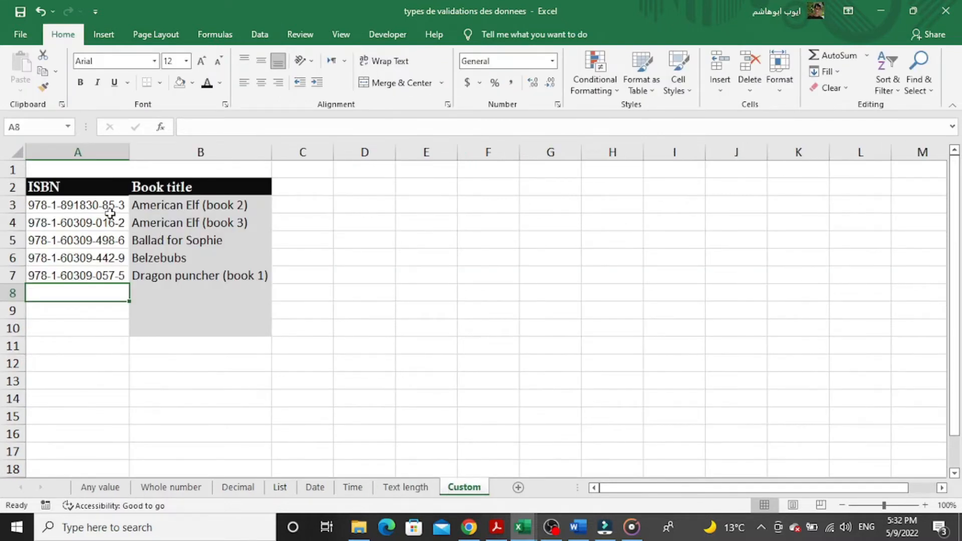
{"action": "left_click", "coordinate": [87, 206]}
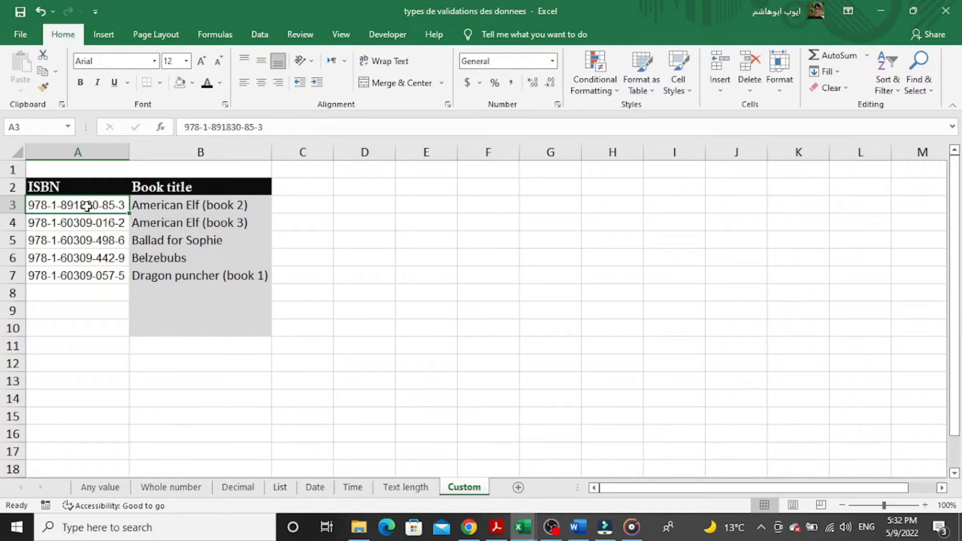
{"action": "key", "text": "Down"}
{"action": "key", "text": "Down"}
{"action": "key", "text": "Down"}
{"action": "key", "text": "Down"}
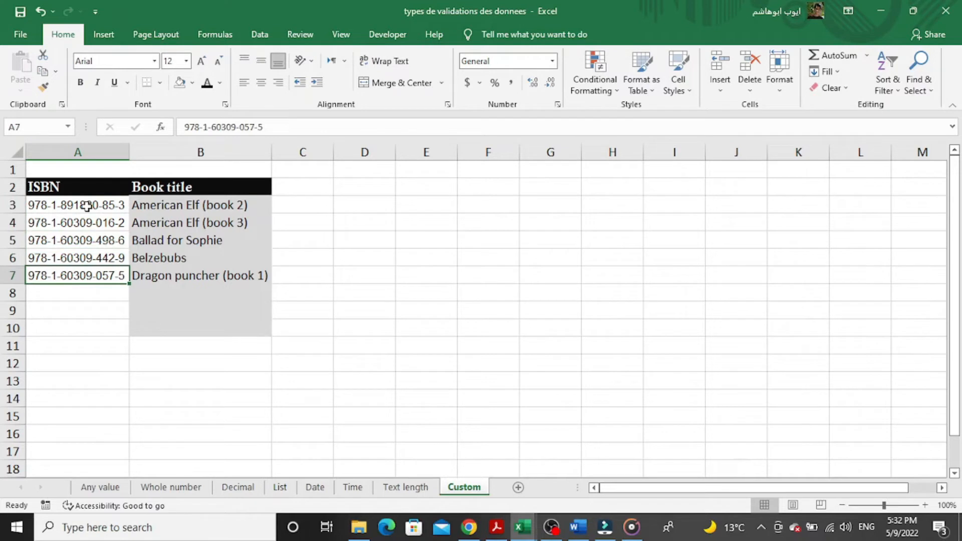
{"action": "key", "text": "Right"}
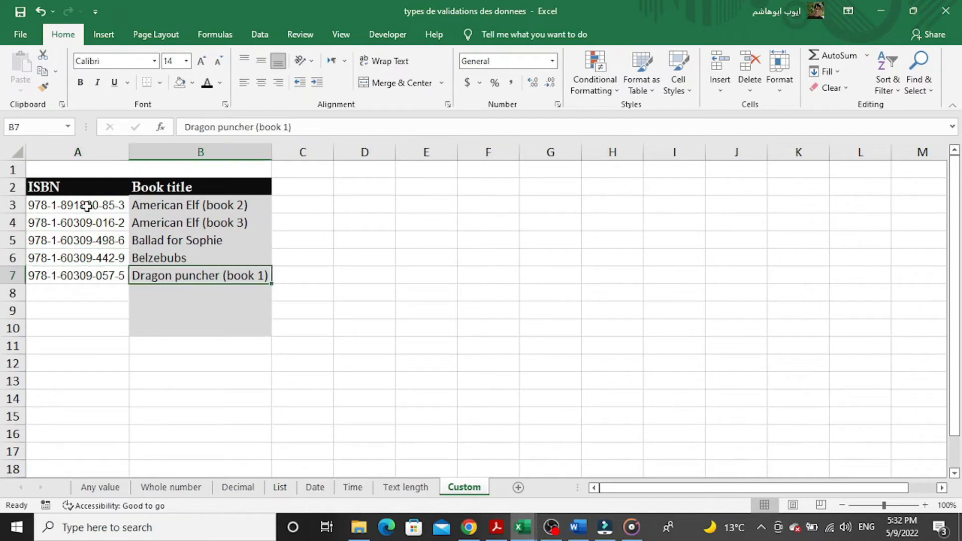
{"action": "key", "text": "Up"}
{"action": "key", "text": "Up"}
{"action": "key", "text": "Up"}
{"action": "key", "text": "Up"}
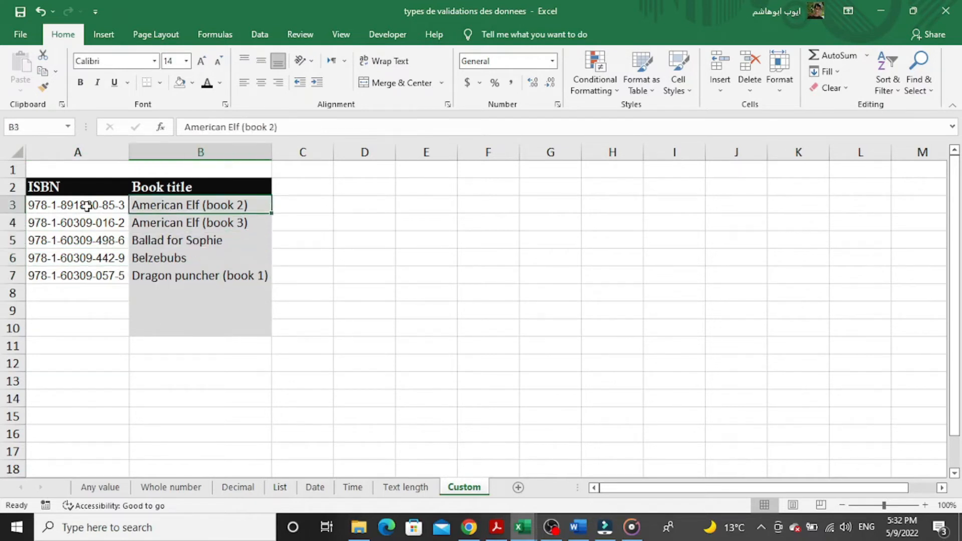
{"action": "key", "text": "Left"}
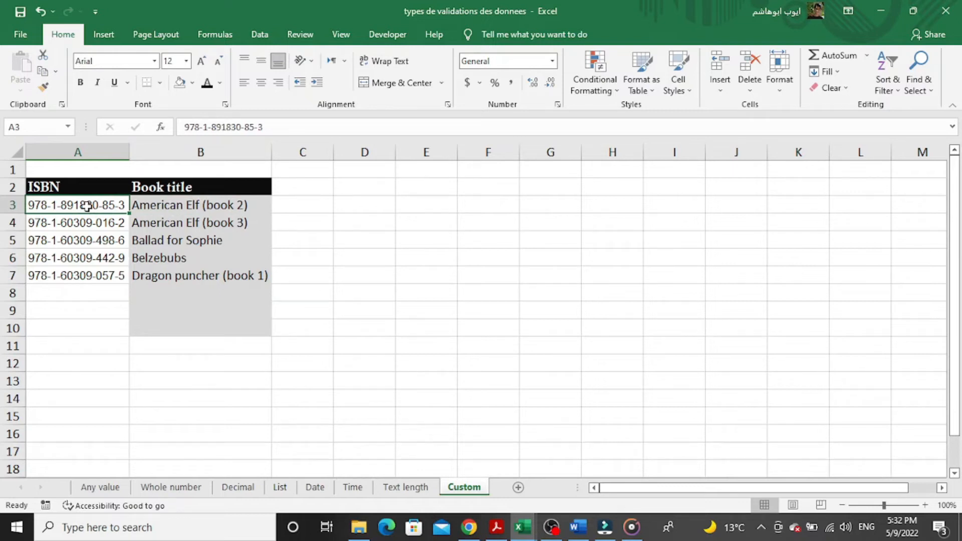
{"action": "key", "text": "Down"}
{"action": "key", "text": "Down"}
{"action": "key", "text": "Down"}
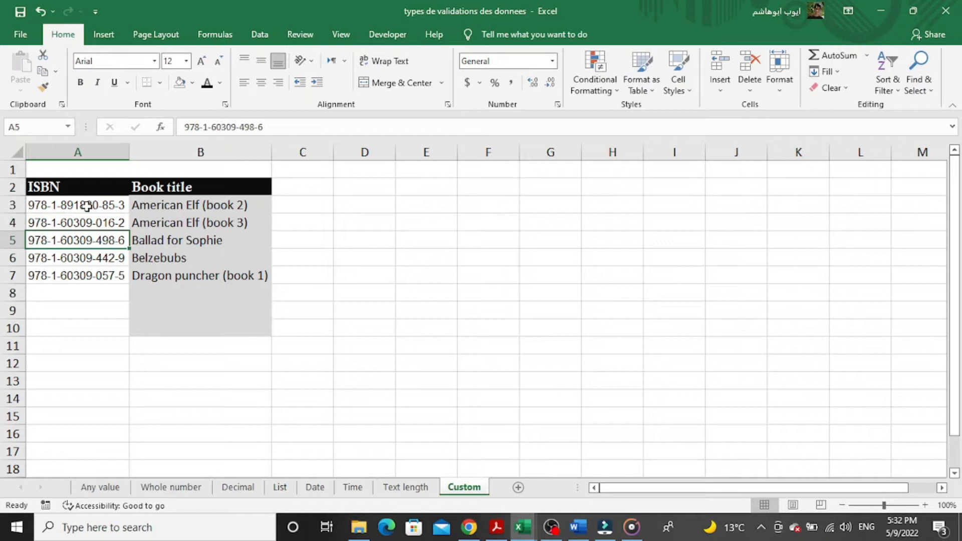
{"action": "key", "text": "Down"}
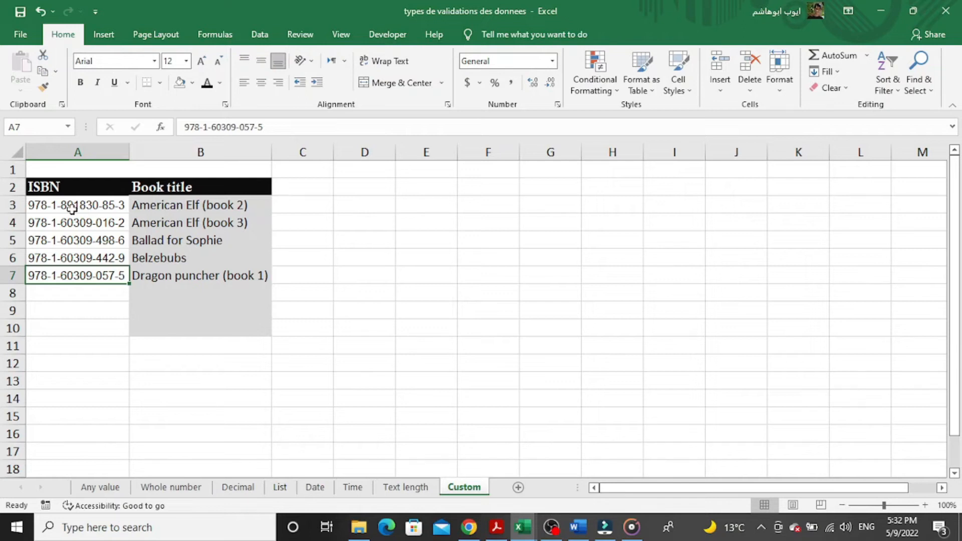
{"action": "left_click", "coordinate": [72, 207]}
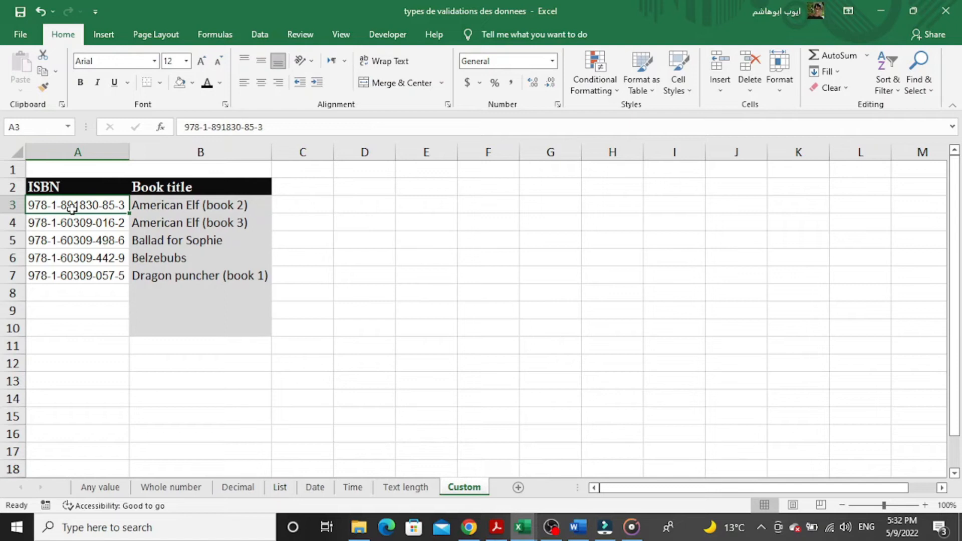
Give A3:A10 a Custom validation rule using =countif($A$3:$A$10,A3)<=1.
{"action": "left_click_drag", "start_coordinate": [72, 207], "coordinate": [75, 328]}
{"action": "left_click", "coordinate": [260, 36]}
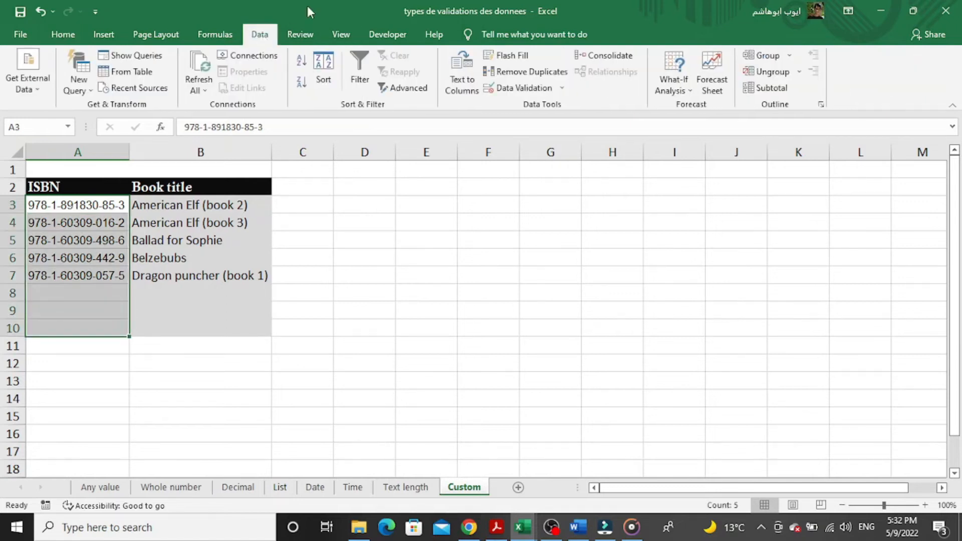
{"action": "left_click", "coordinate": [524, 89]}
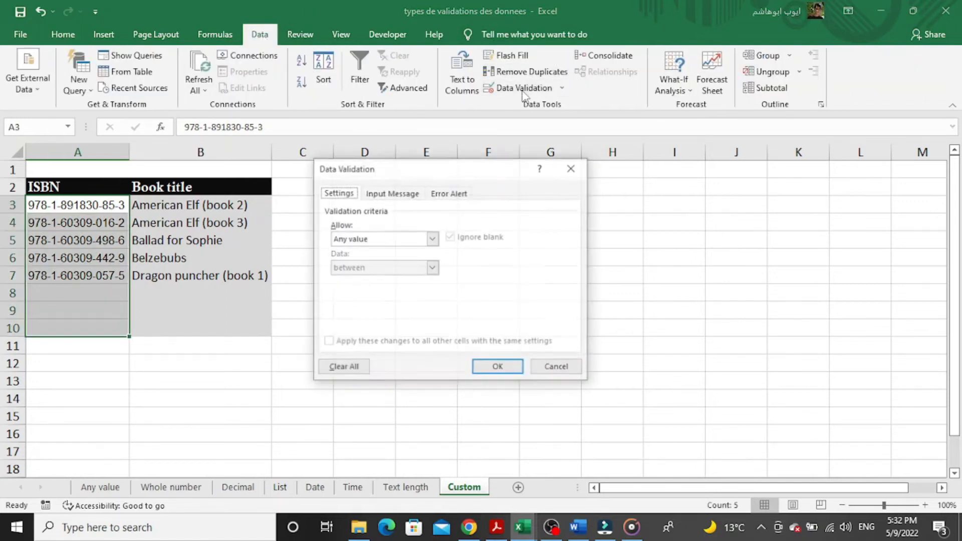
{"action": "left_click", "coordinate": [425, 240]}
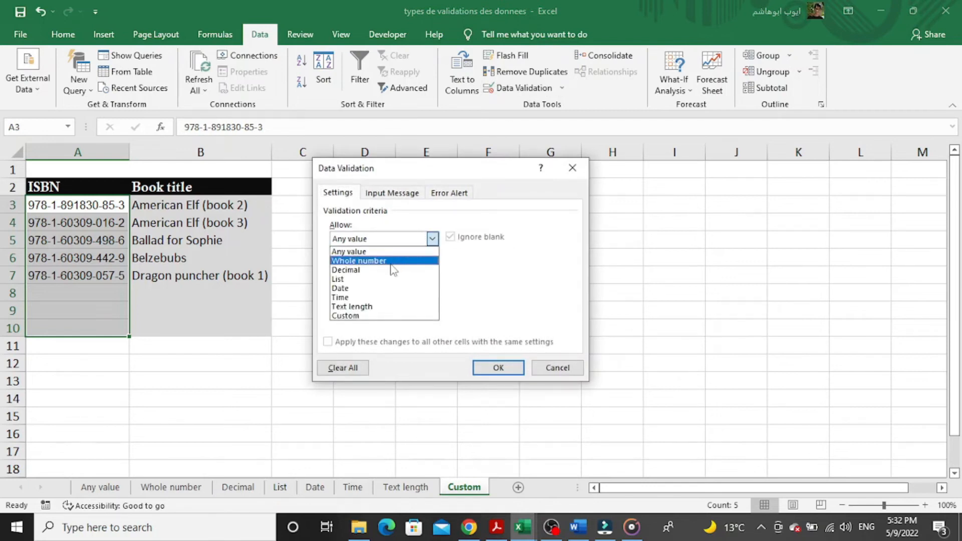
{"action": "left_click", "coordinate": [365, 315]}
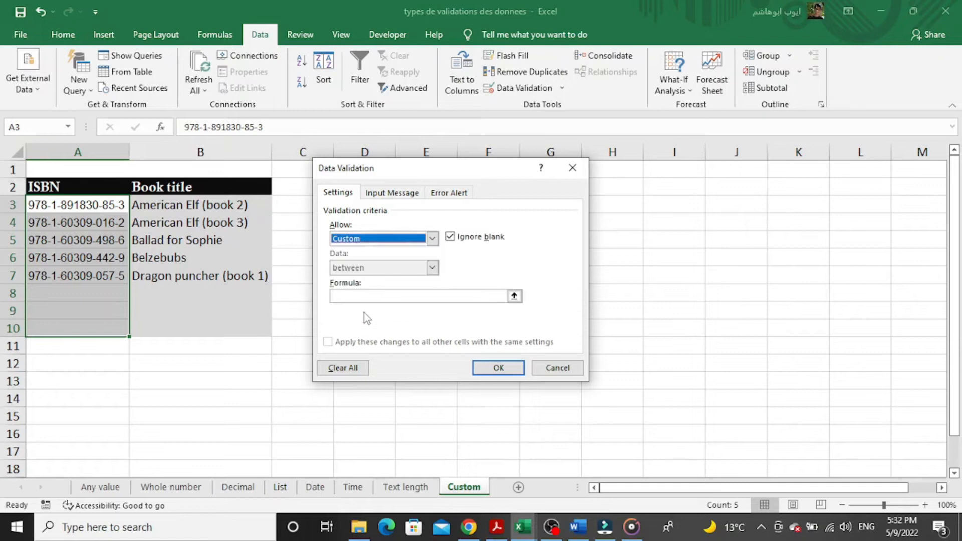
{"action": "left_click", "coordinate": [398, 297]}
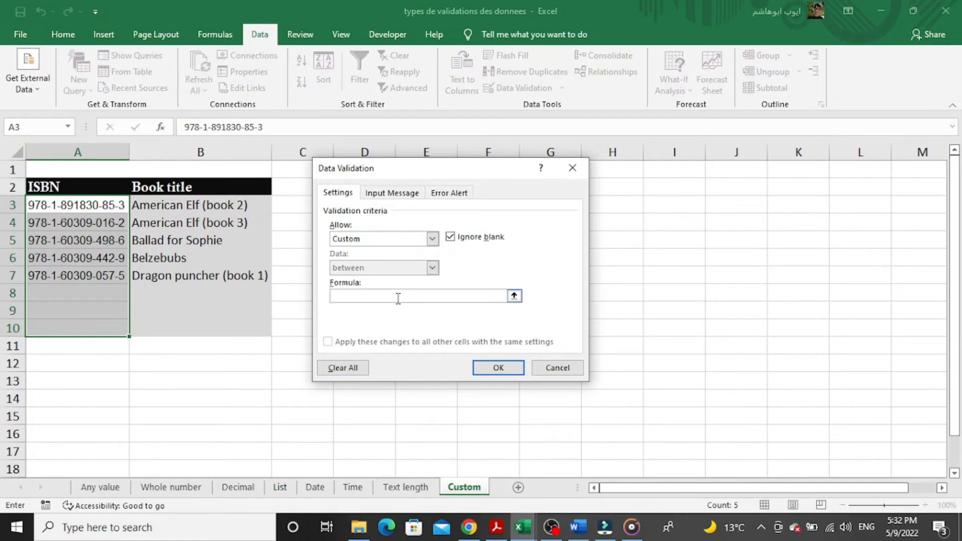
{"action": "type", "text": "=countif($A$3:$A$10,A3)<=1"}
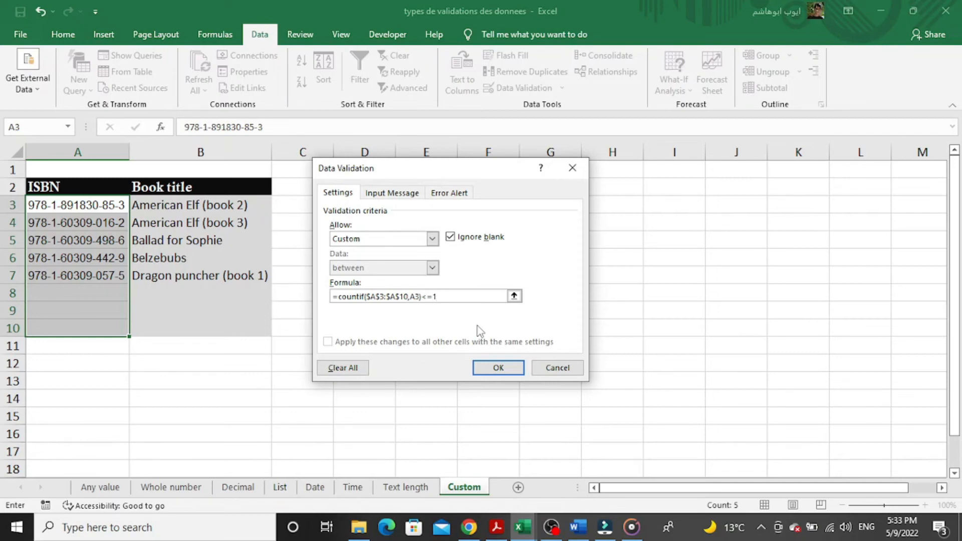
{"action": "left_click", "coordinate": [498, 367]}
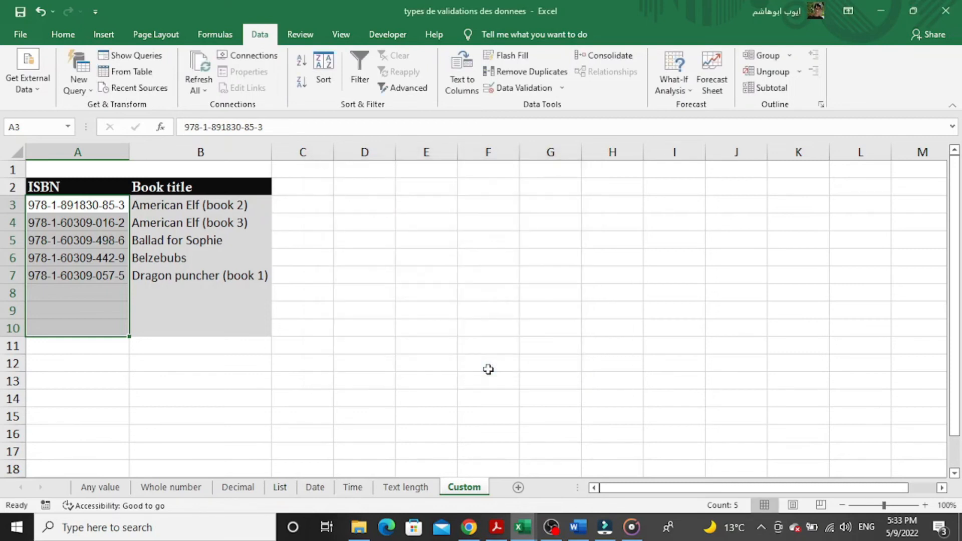
{"action": "left_click", "coordinate": [56, 289]}
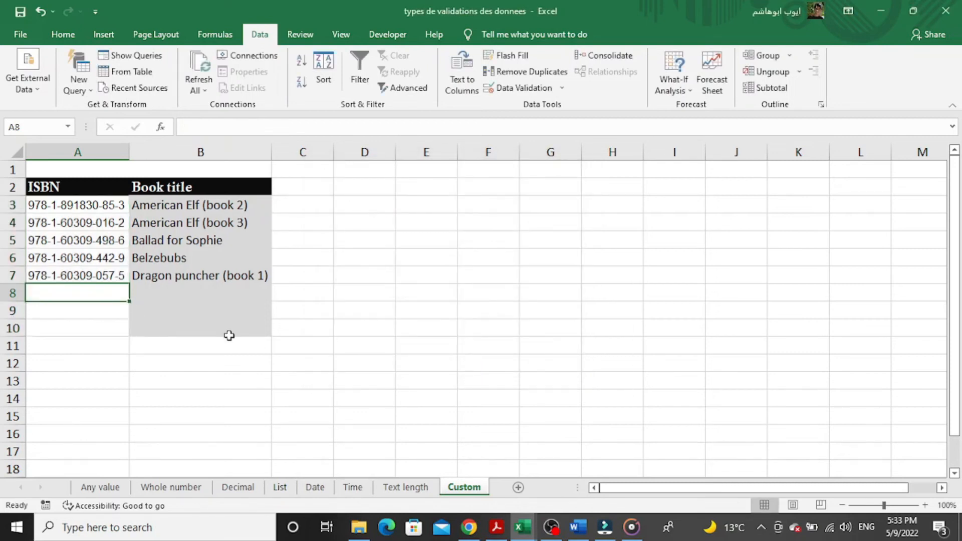
{"action": "type", "text": "978-1-60309-0577-5"}
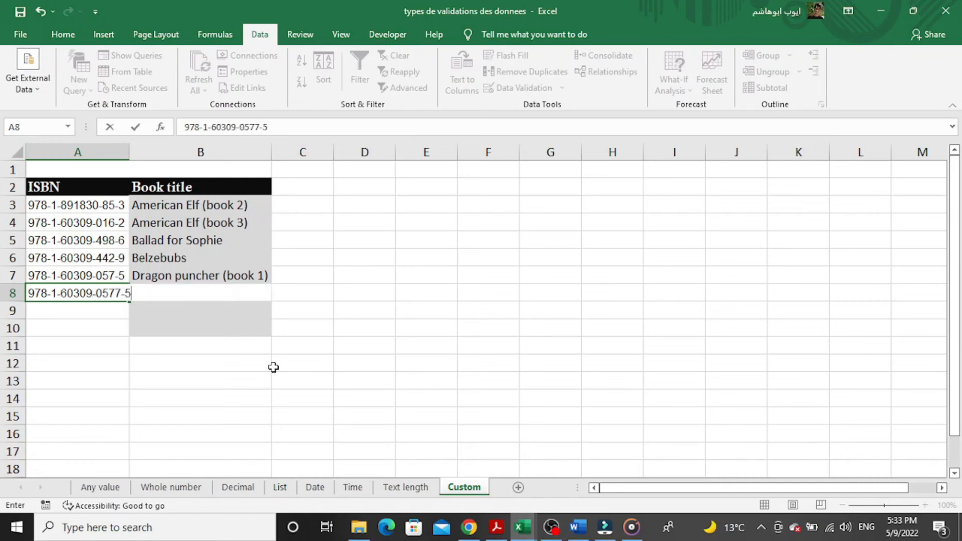
{"action": "key", "text": "Return"}
{"action": "key", "text": "Up"}
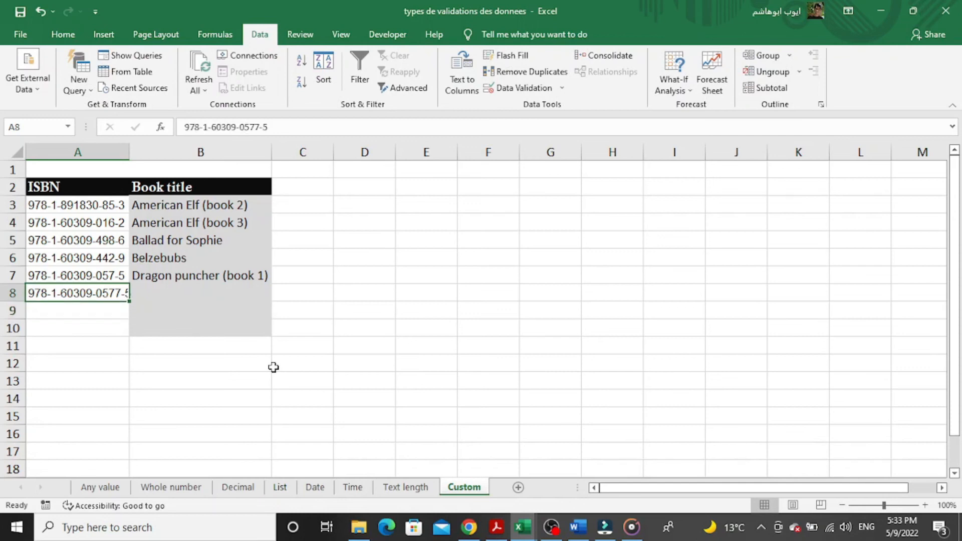
{"action": "double_click", "coordinate": [116, 295]}
{"action": "key", "text": "BackSpace"}
{"action": "key", "text": "Return"}
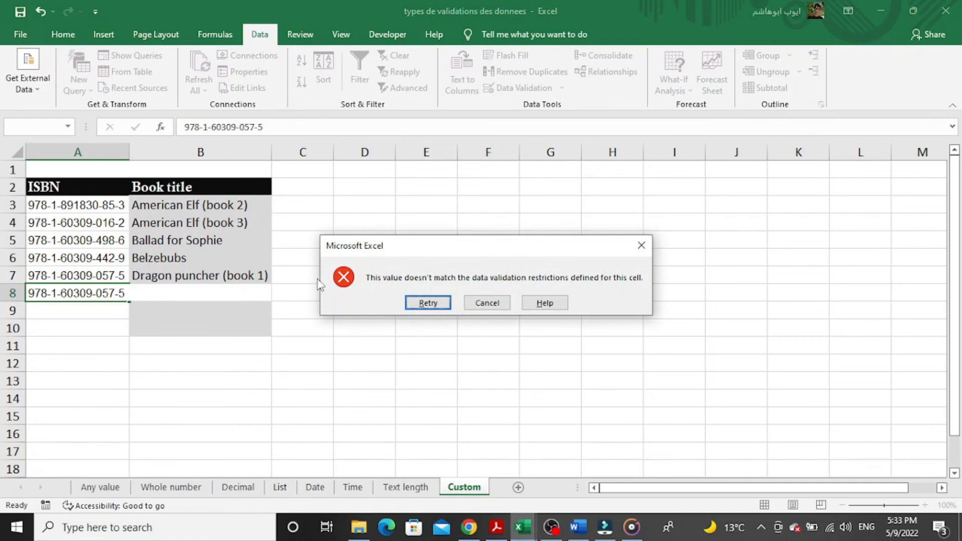
{"action": "left_click", "coordinate": [429, 303]}
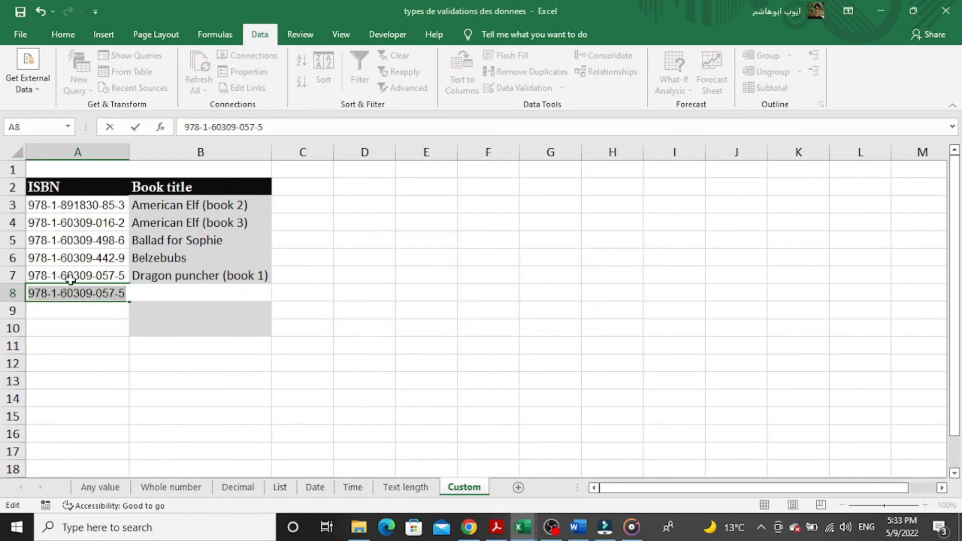
{"action": "key", "text": "End"}
{"action": "key", "text": "BackSpace"}
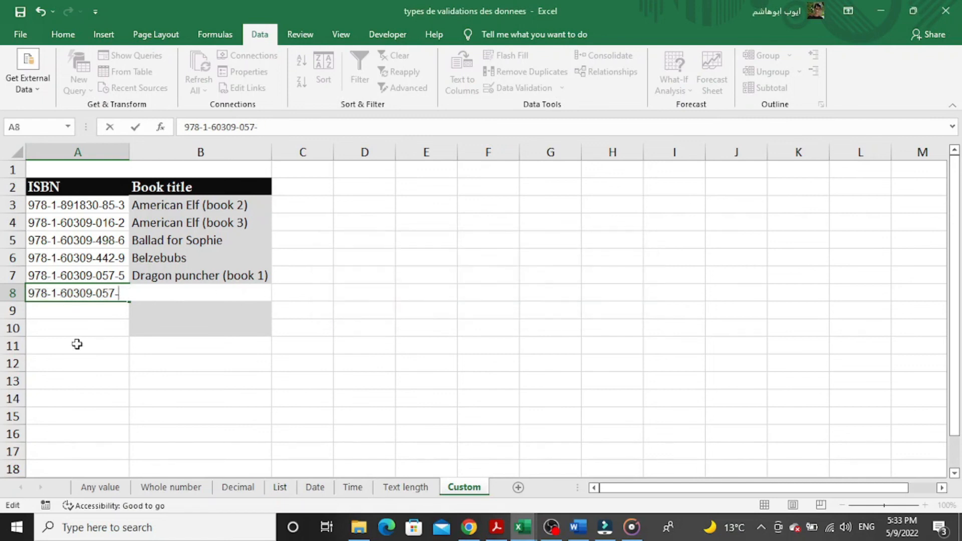
{"action": "type", "text": "2"}
{"action": "key", "text": "Return"}
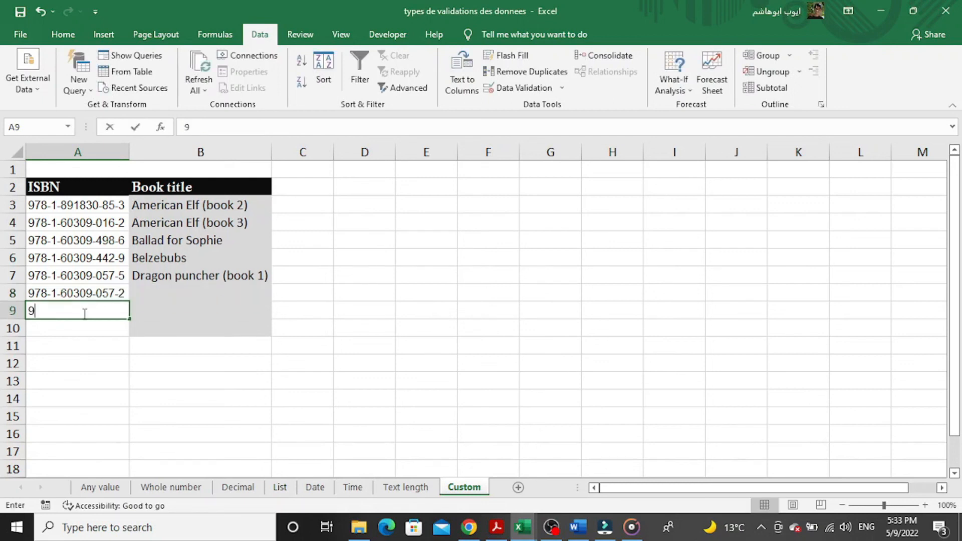
{"action": "type", "text": "978-1-"}
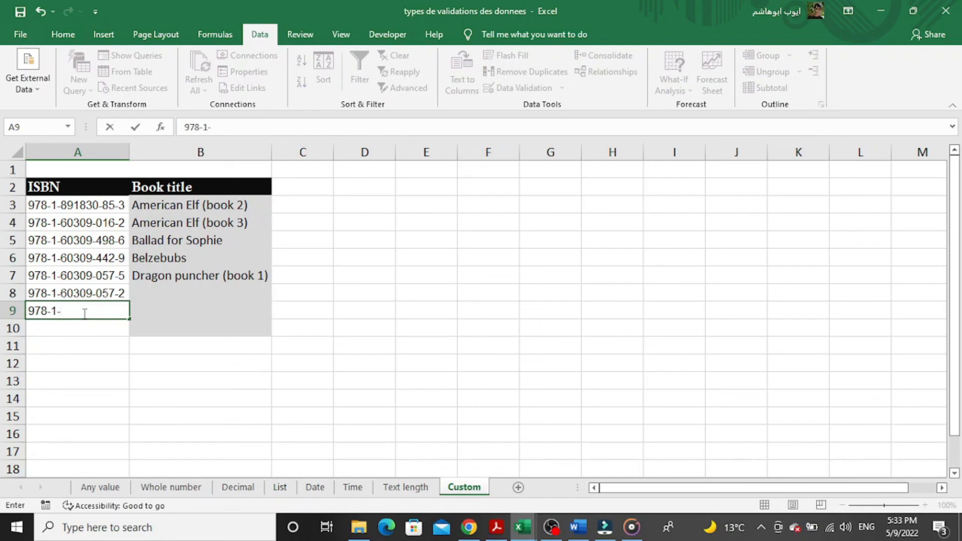
{"action": "type", "text": "60309-016-2"}
{"action": "key", "text": "Return"}
{"action": "key", "text": "Return"}
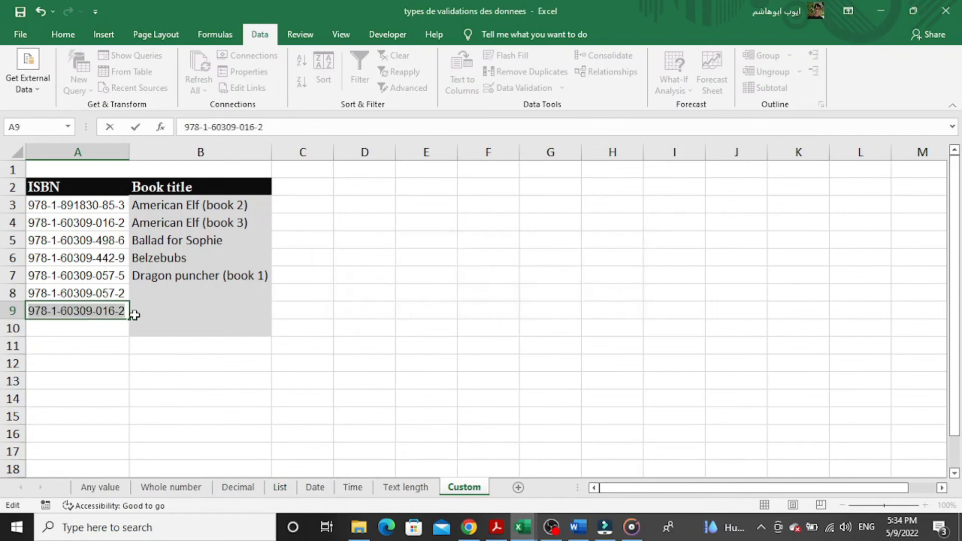
{"action": "key", "text": "End"}
{"action": "key", "text": "BackSpace"}
{"action": "type", "text": "4"}
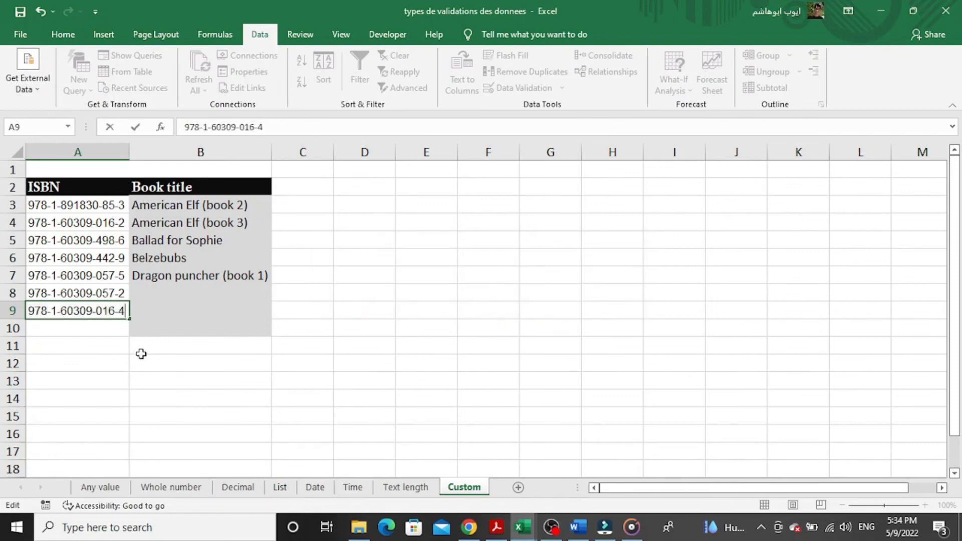
{"action": "key", "text": "Return"}
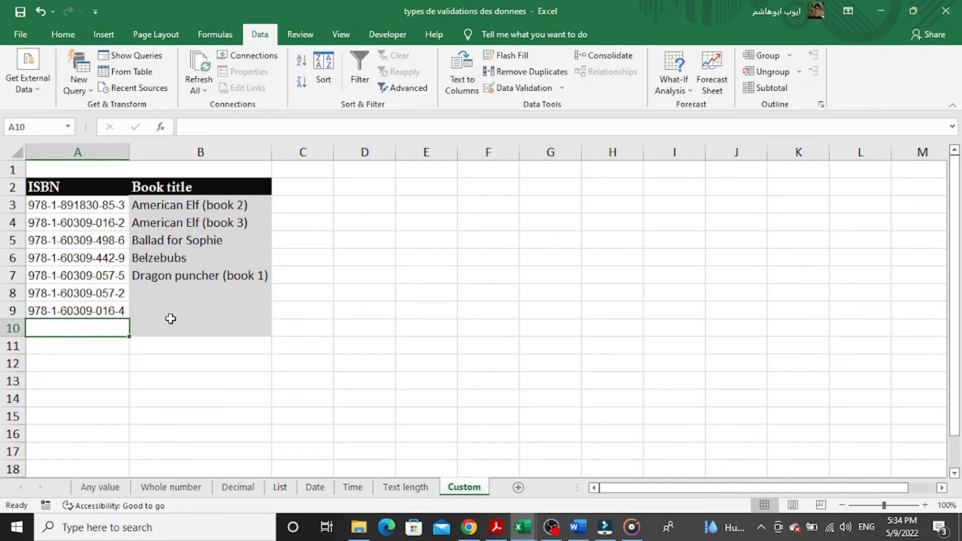